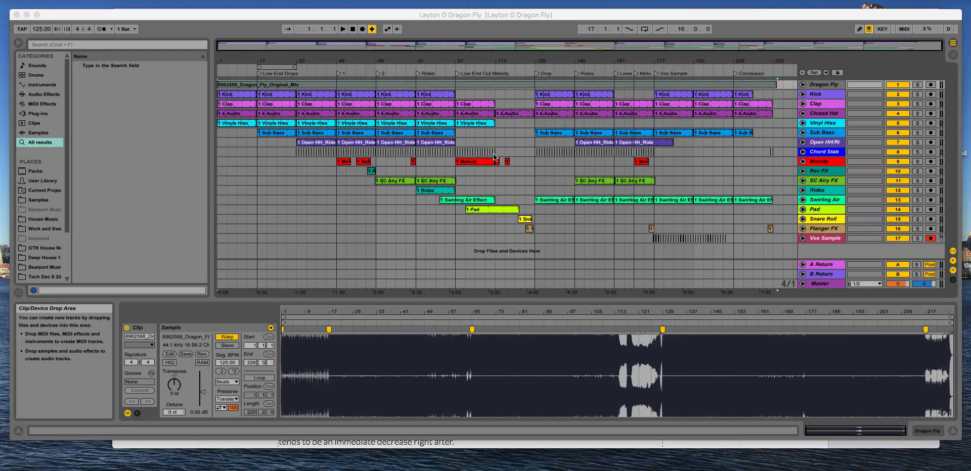
Step: Unfold the Dragon Fly track to expose its waveform, and play the arrangement from locator 1
click(320, 70)
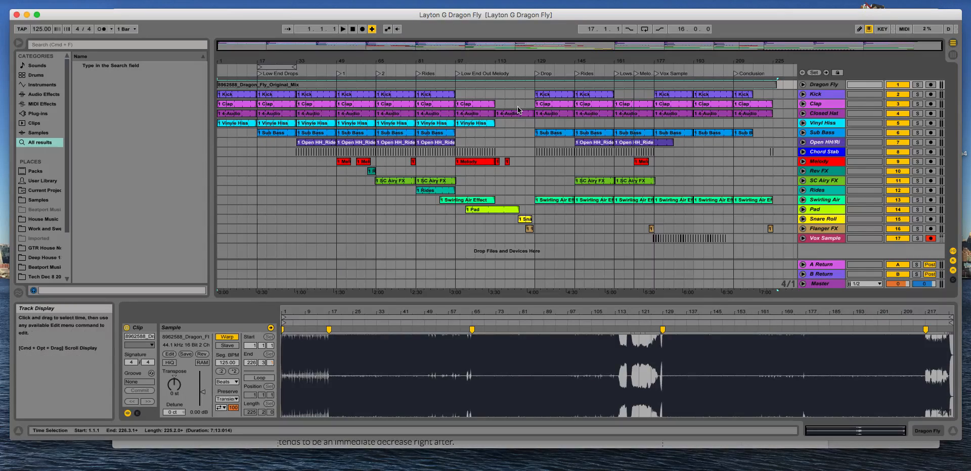
click(802, 85)
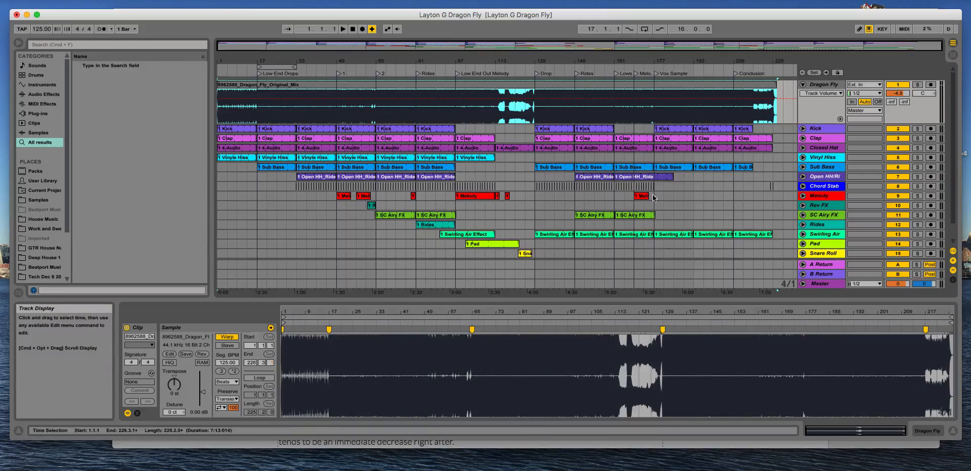
double_click(339, 76)
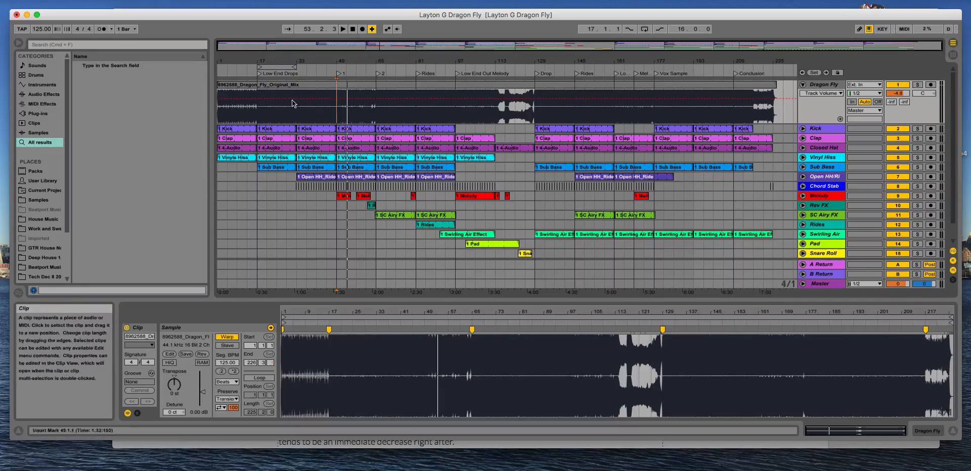
Step: Listen briefly to the section starting at bar 33, where the Open HH_Ride clip enters, and stop playback
drag(305, 71, 305, 101)
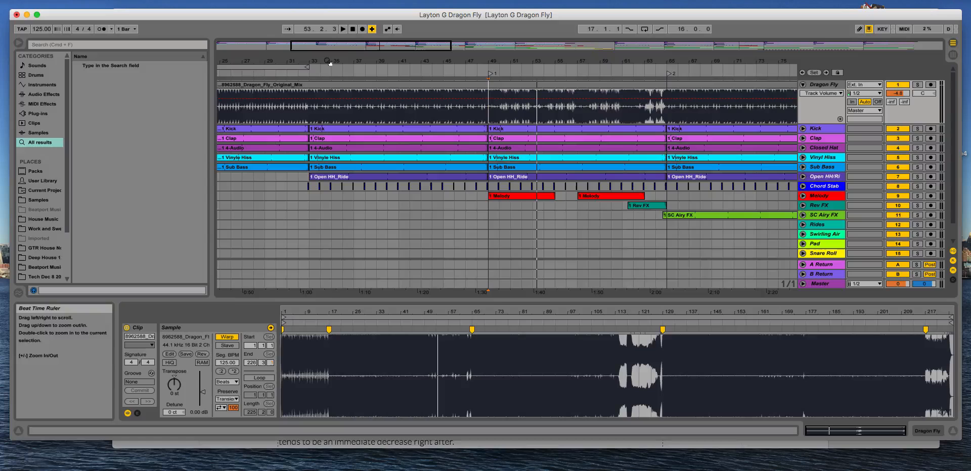
click(305, 70)
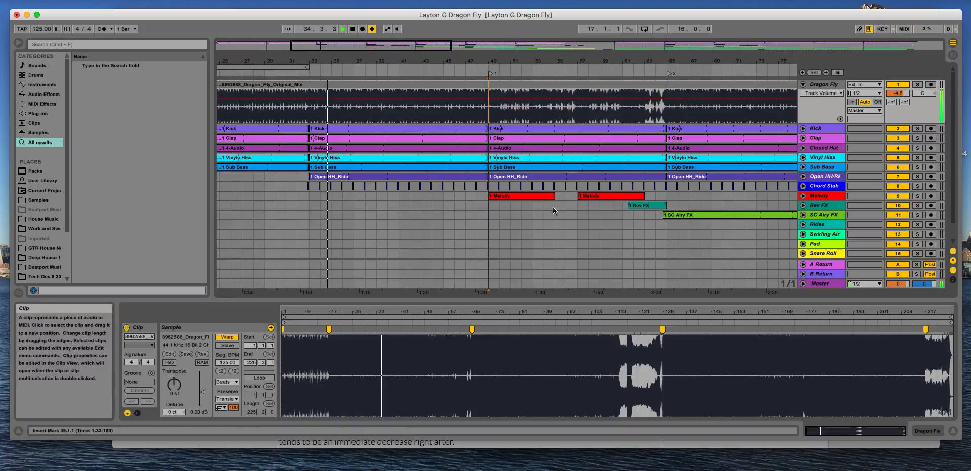
key(space)
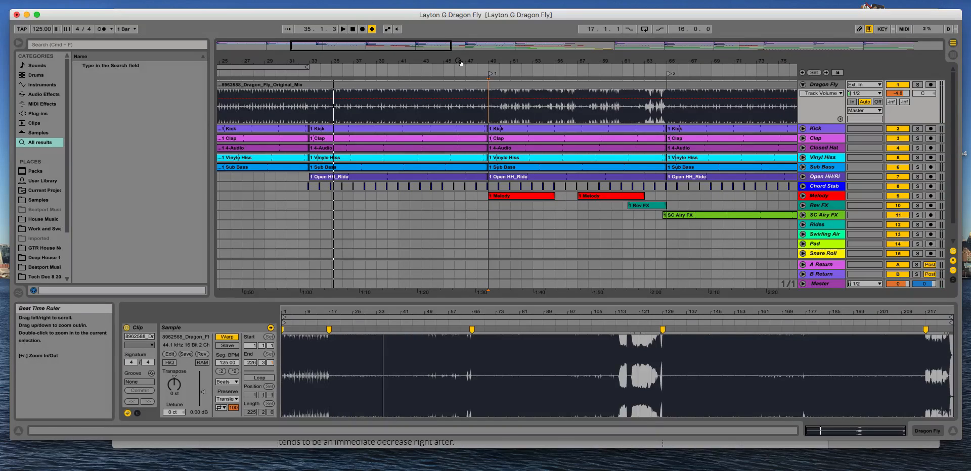
Step: Play the transition from bar 32 into bar 33 to hear the first Chord Stab clips, and stop playback
drag(459, 62, 459, 86)
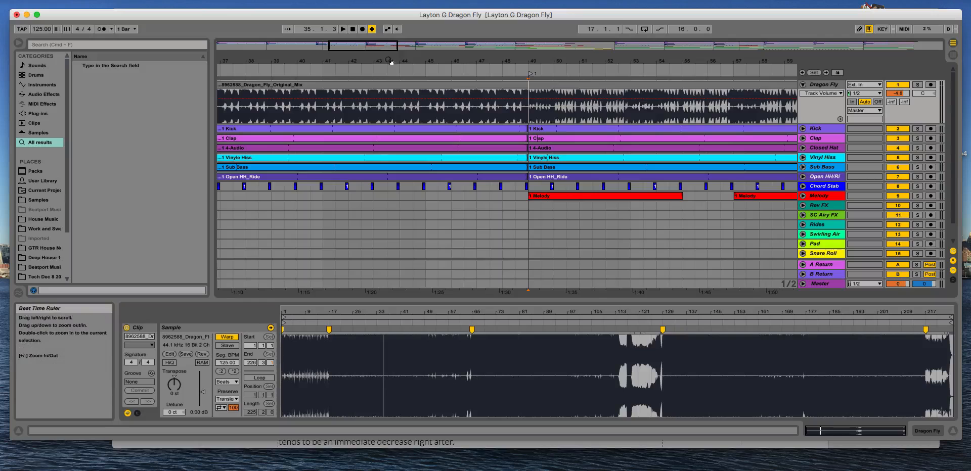
drag(390, 62, 402, 39)
drag(276, 58, 281, 106)
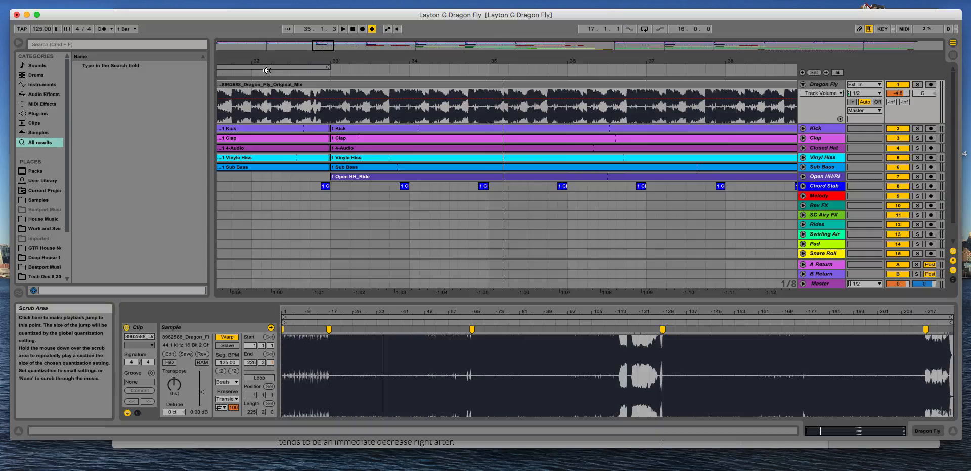
click(267, 70)
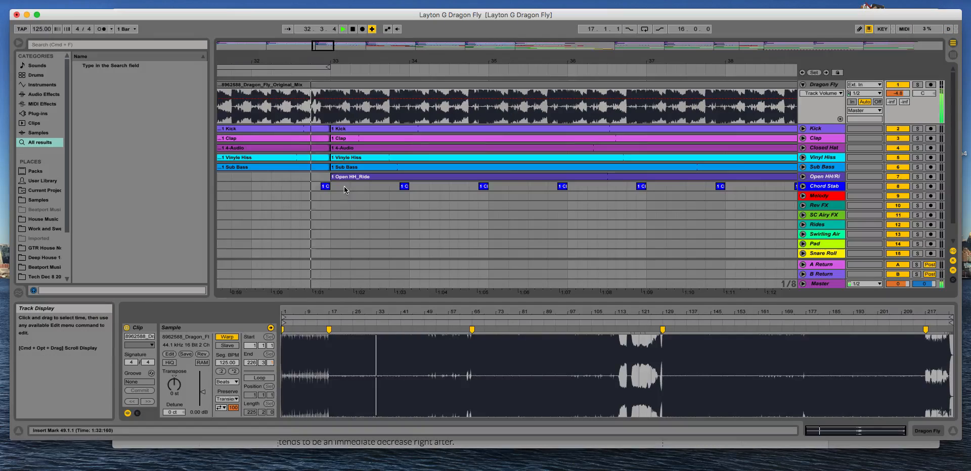
key(space)
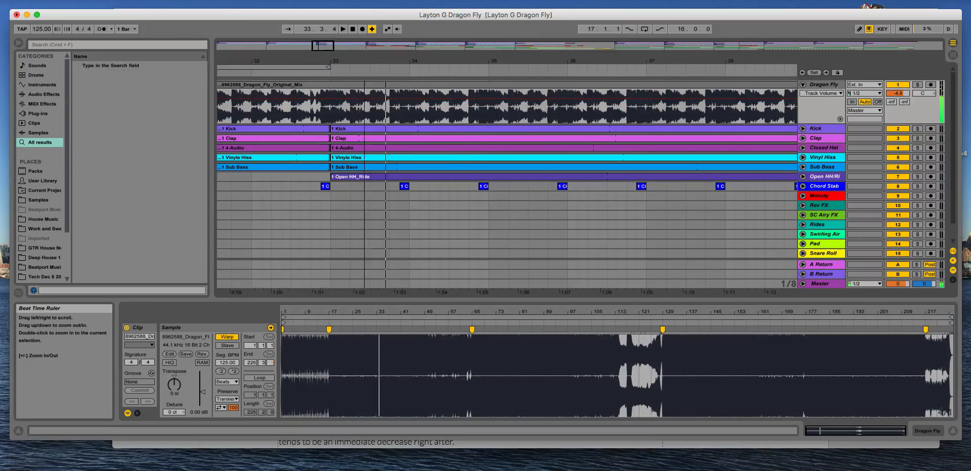
Step: Play the transition into the Vox Sample section at bar 177, and stop playback
drag(368, 63, 367, 20)
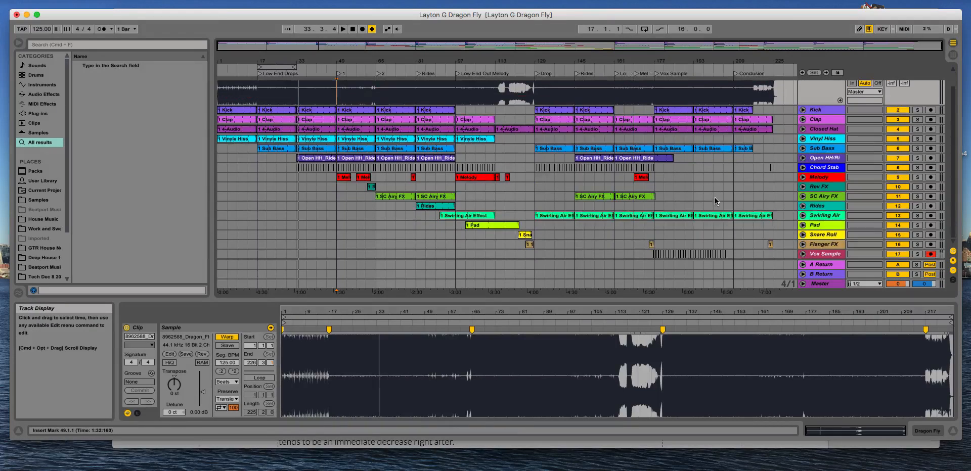
scroll(714, 197, down, 2)
drag(684, 62, 637, 62)
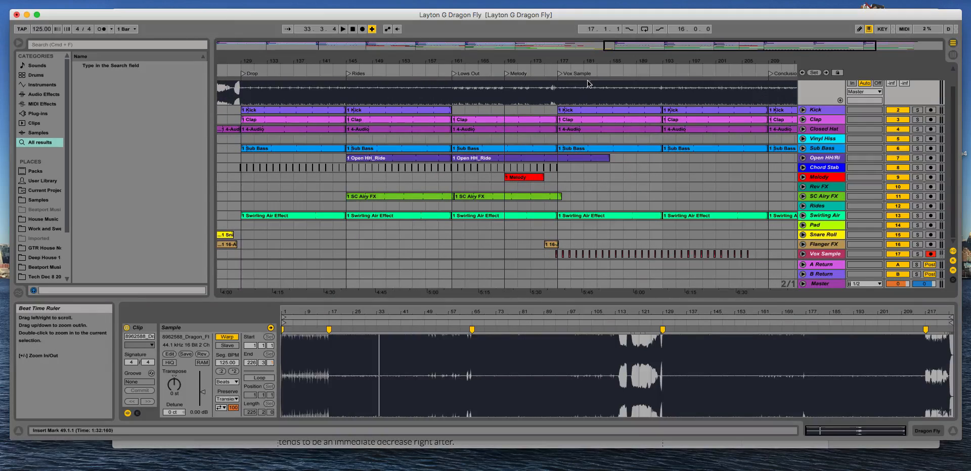
click(551, 68)
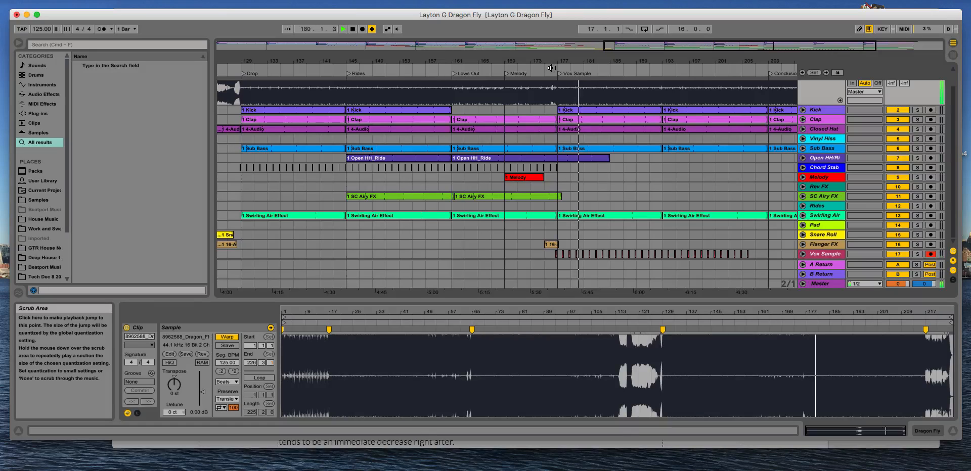
key(space)
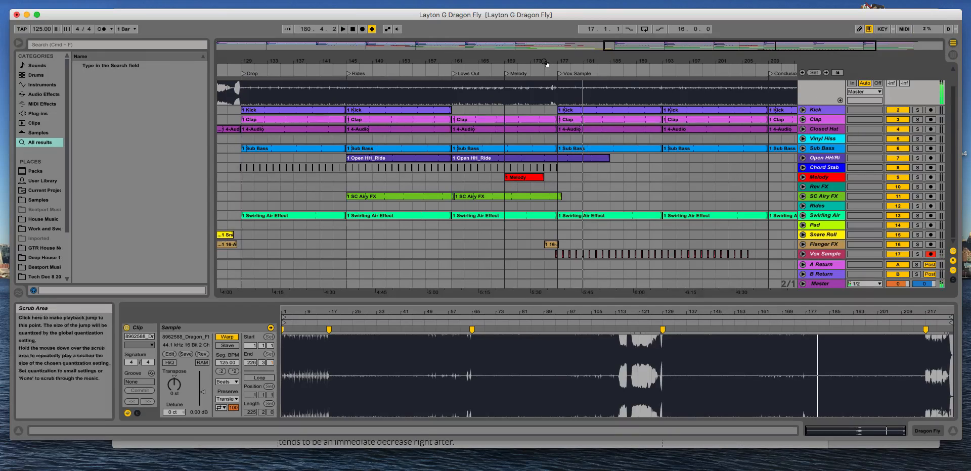
Step: Play a short passage of the chord stab section between bars 33 and 49, and stop playback
drag(545, 61, 541, 22)
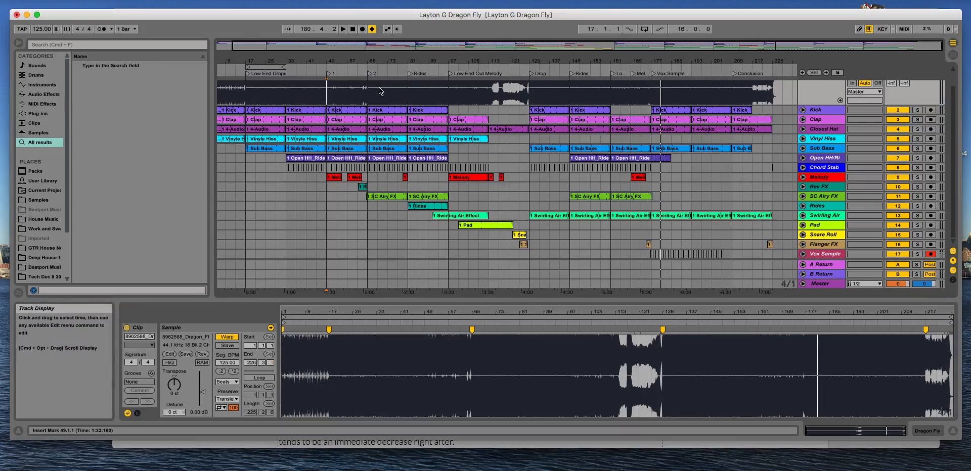
click(299, 65)
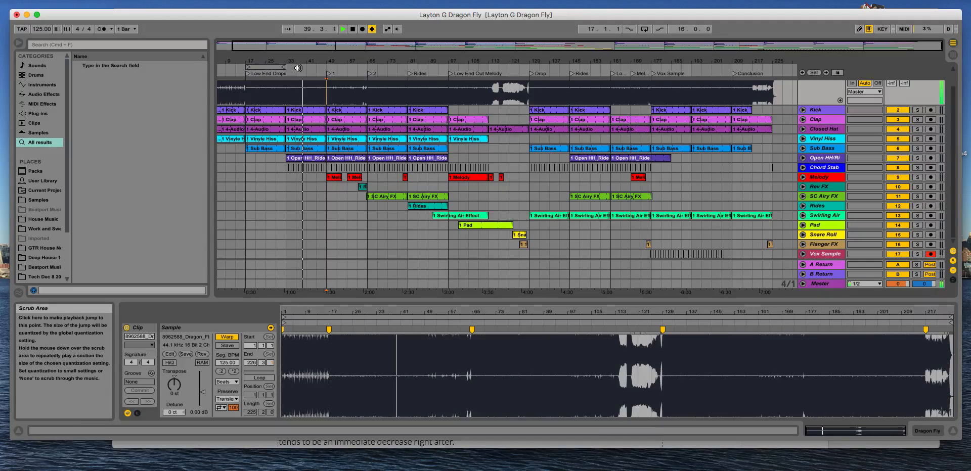
key(space)
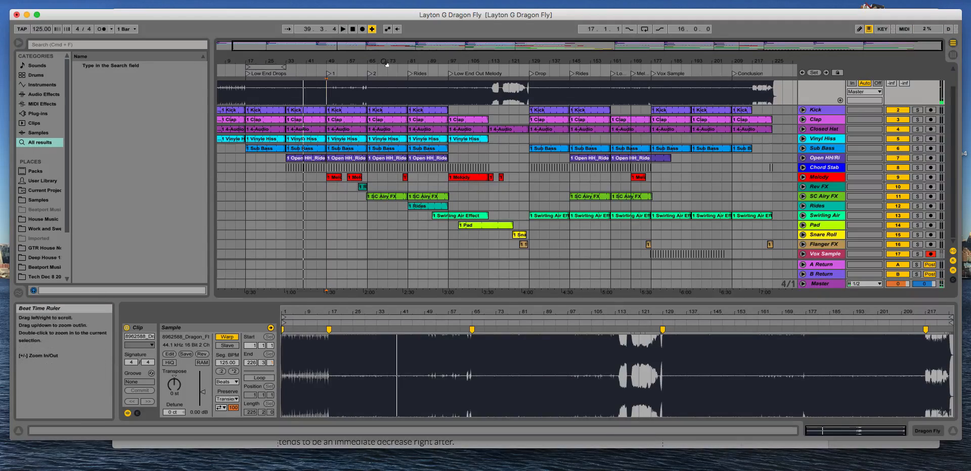
Step: Play the transition into locator 2 at bar 65, where the SC Airy FX enters, and stop playback
drag(387, 64, 386, 63)
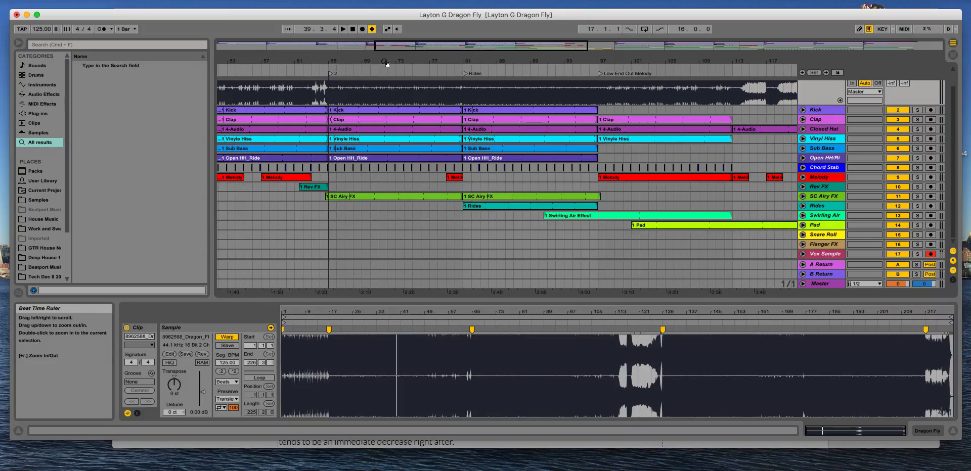
click(324, 67)
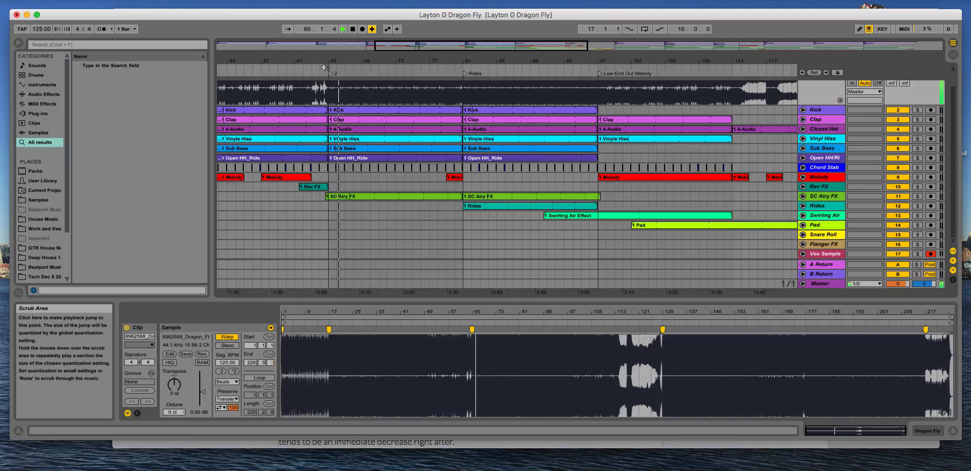
key(space)
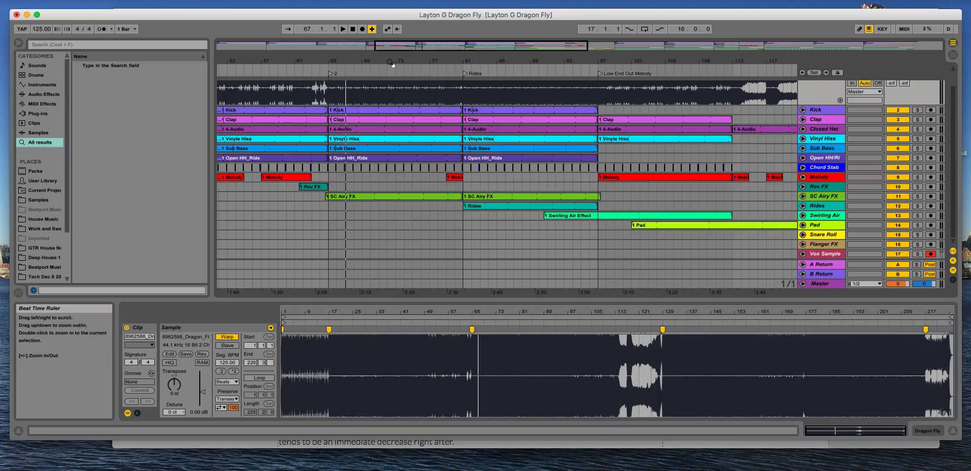
Step: Play a short passage midway between locator 2 and the Rides locator, and stop playback
drag(392, 63, 395, 62)
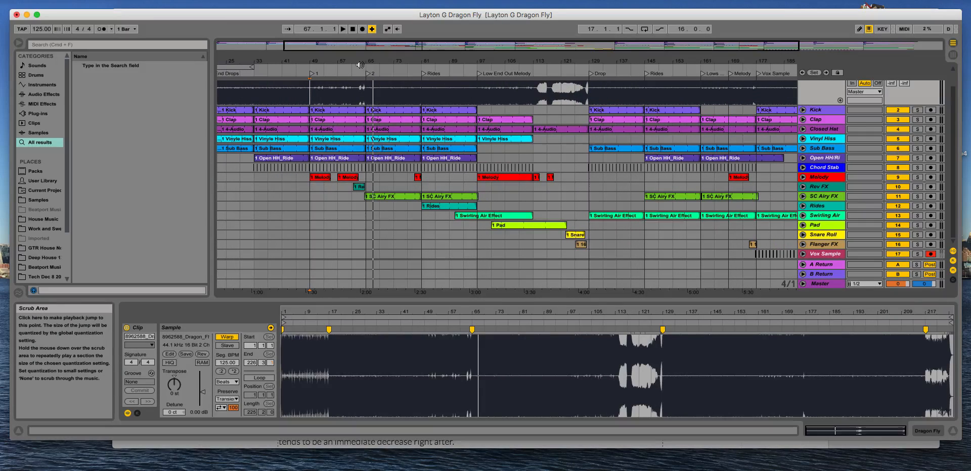
click(395, 67)
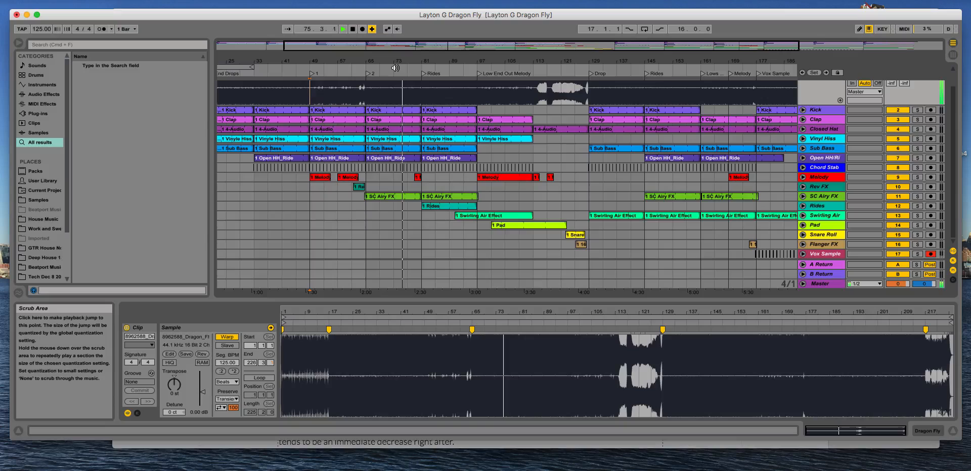
key(space)
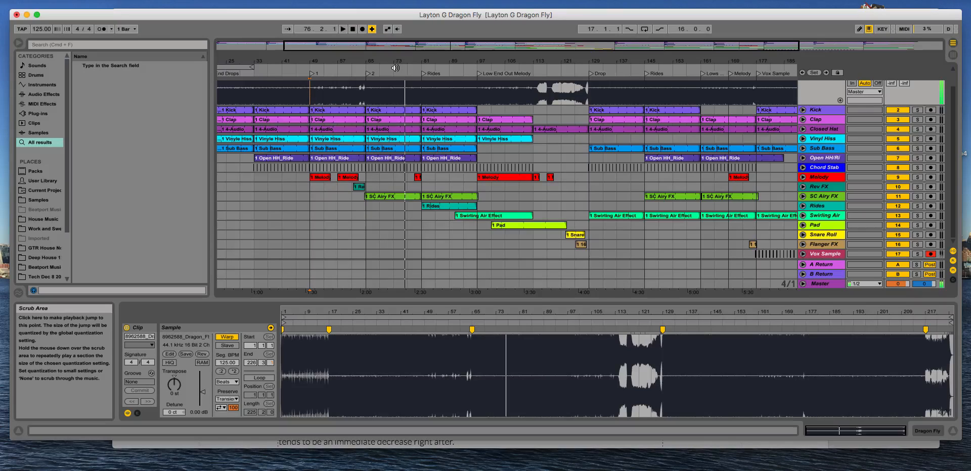
Step: Audition the arrangement from the Rides locator and from the Low End Out Melody locator
click(423, 74)
key(space)
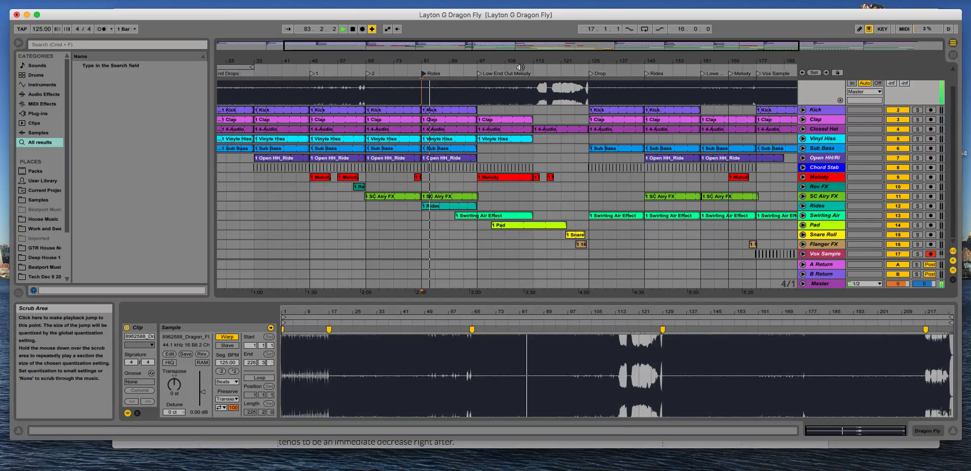
key(space)
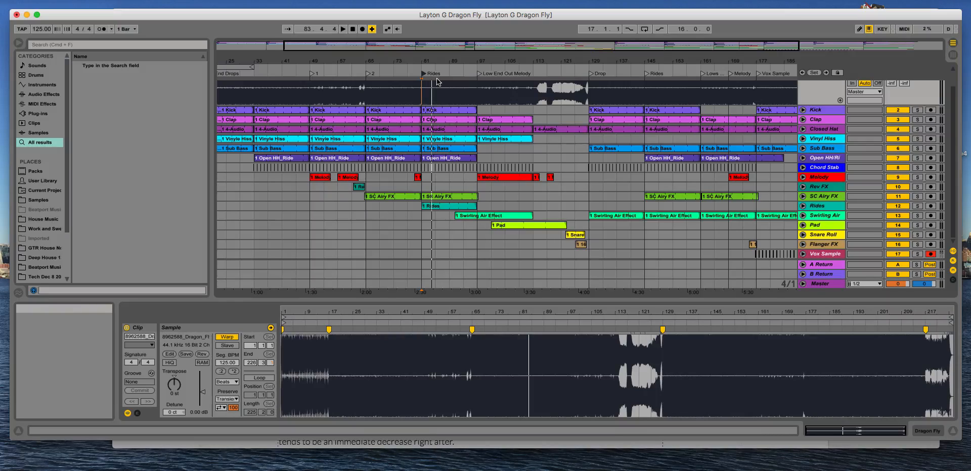
double_click(480, 75)
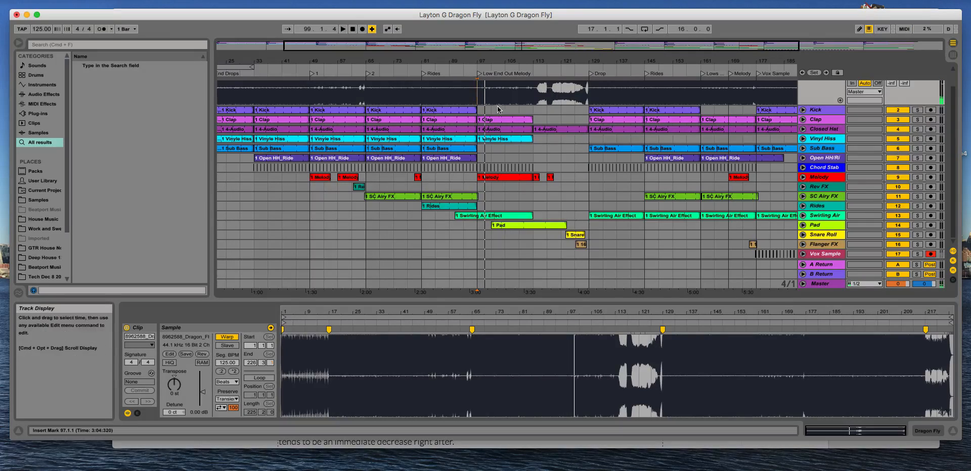
Step: Add a locator at bar 113, where the breakdown begins, and name it Break
click(531, 68)
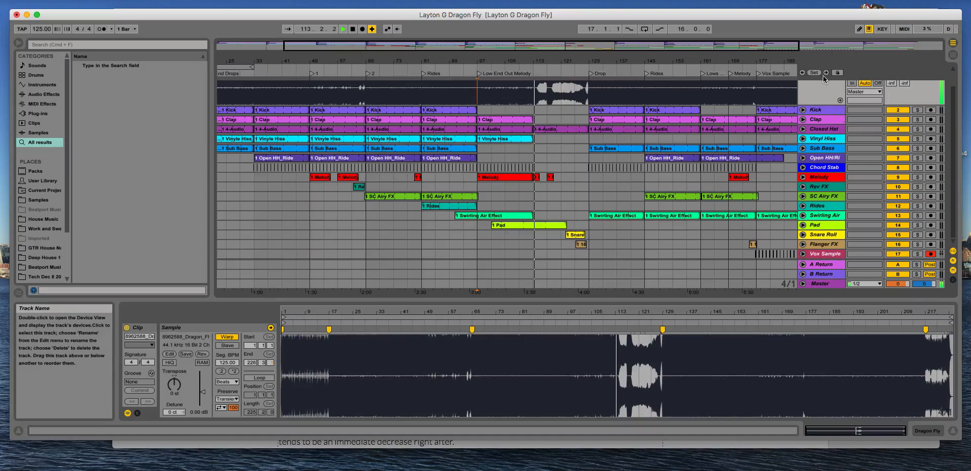
key(space)
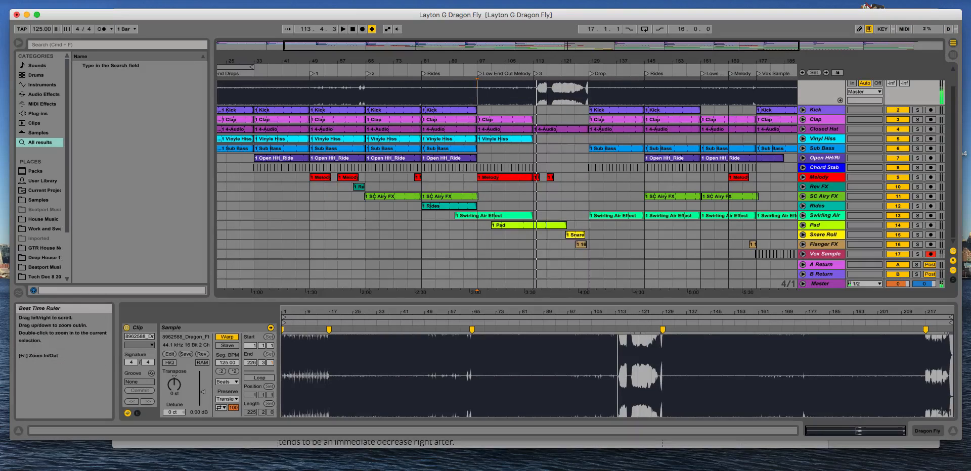
drag(548, 56, 550, 60)
click(476, 73)
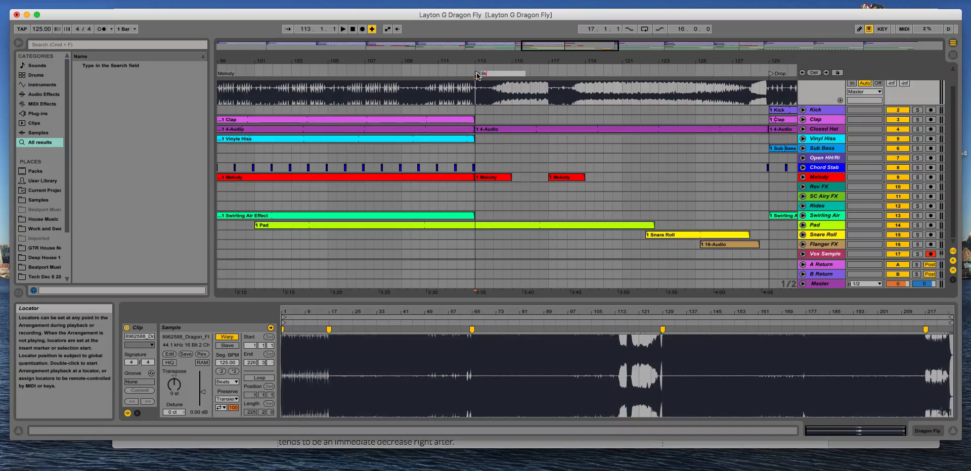
text(Break)
key(Return)
key(space)
Step: Play the end of the Conclusion section around bar 217, where the kick and sub bass drop out, and stop playback
drag(475, 61, 497, 60)
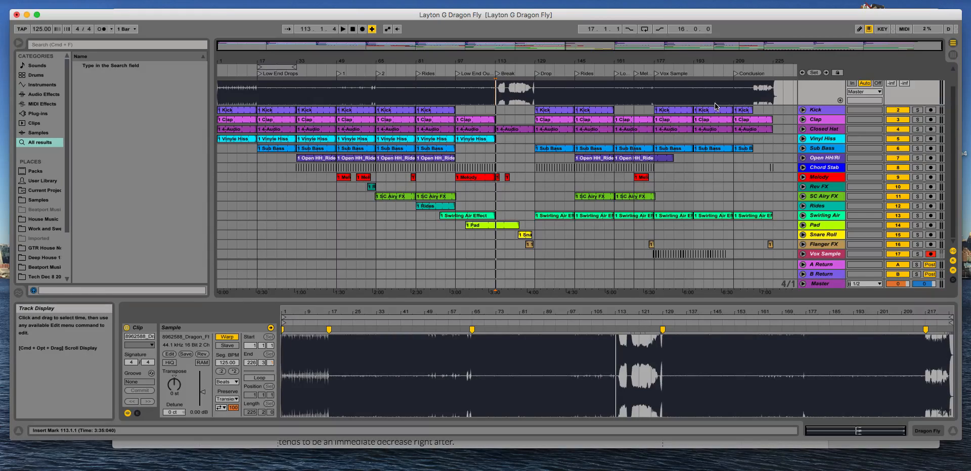
scroll(579, 98, up, 1)
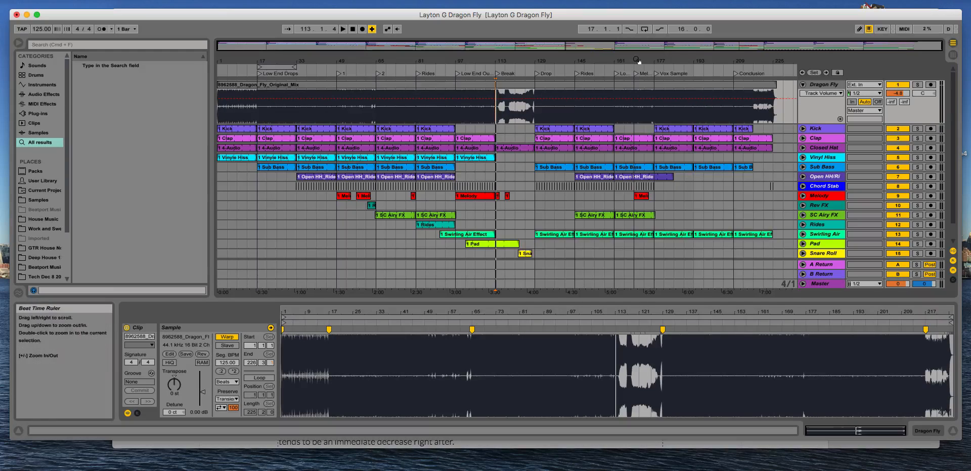
drag(637, 60, 570, 111)
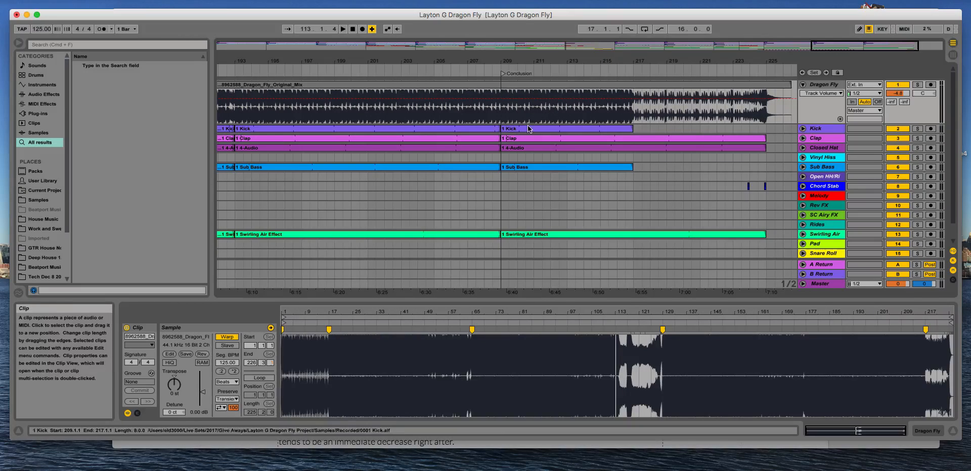
click(620, 68)
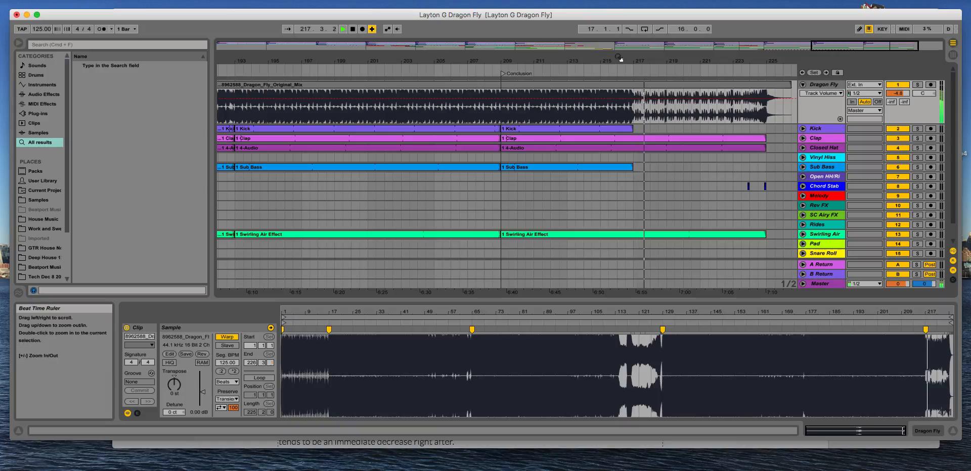
drag(620, 59, 753, 59)
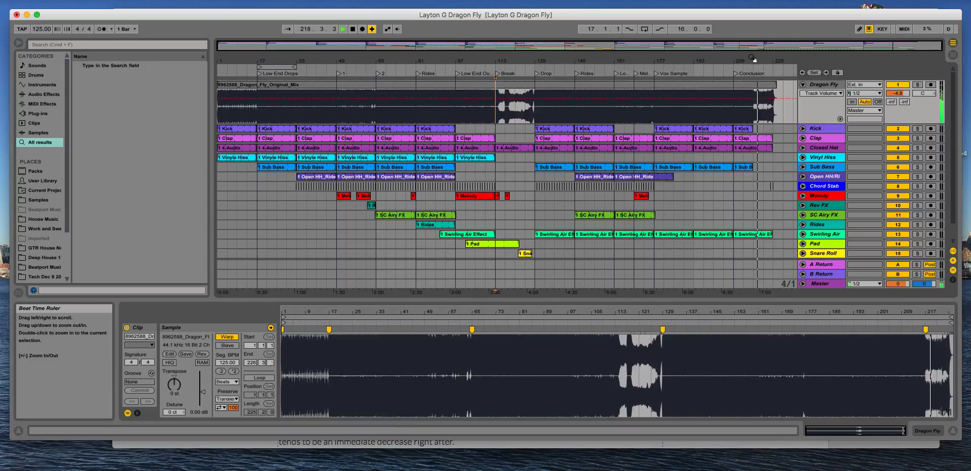
key(space)
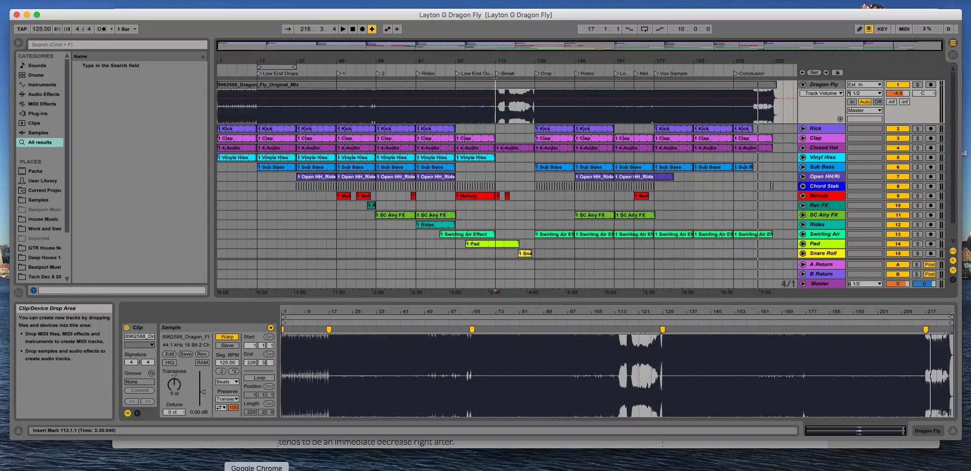
Step: Switch to Google Chrome, review the bar-by-bar track notes on the Layton Giordani page, and return to the Ableton Live arrangement
click(256, 469)
scroll(465, 359, down, 15)
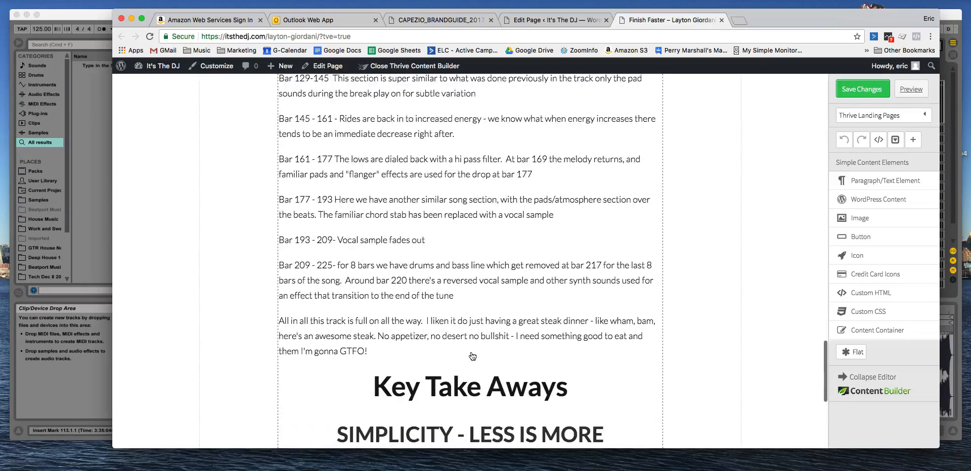
scroll(472, 356, up, 6)
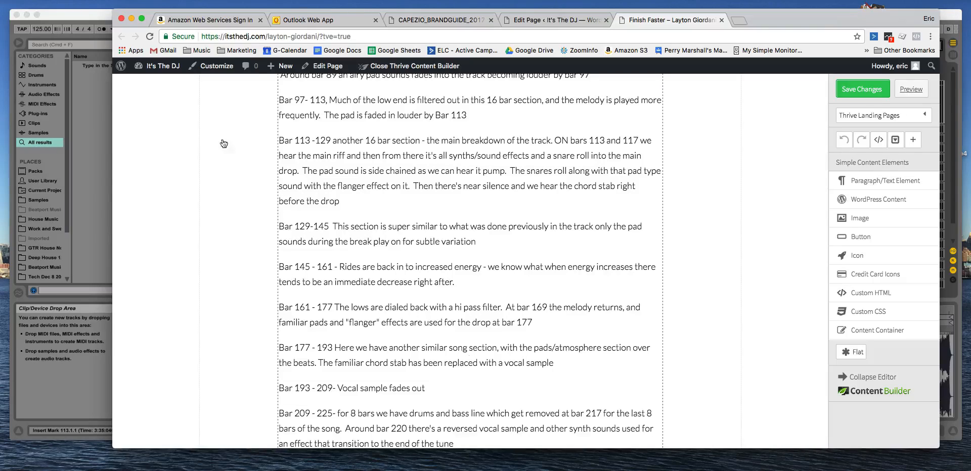
click(100, 20)
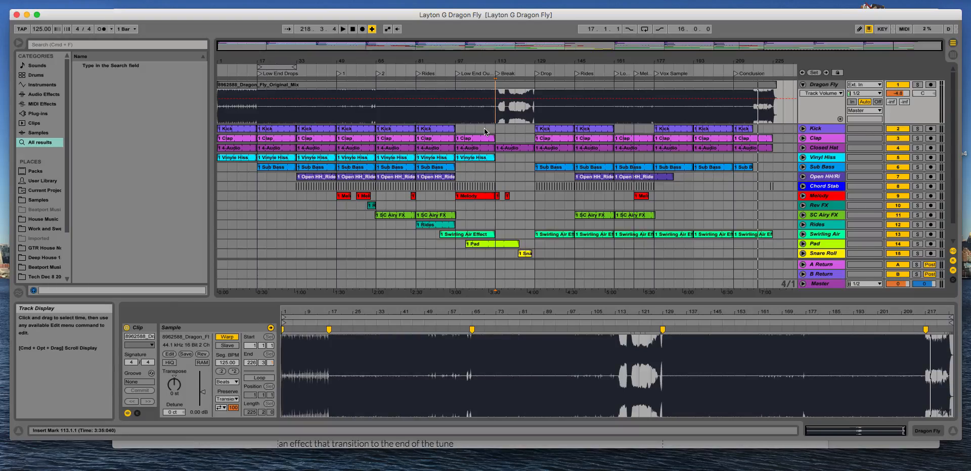